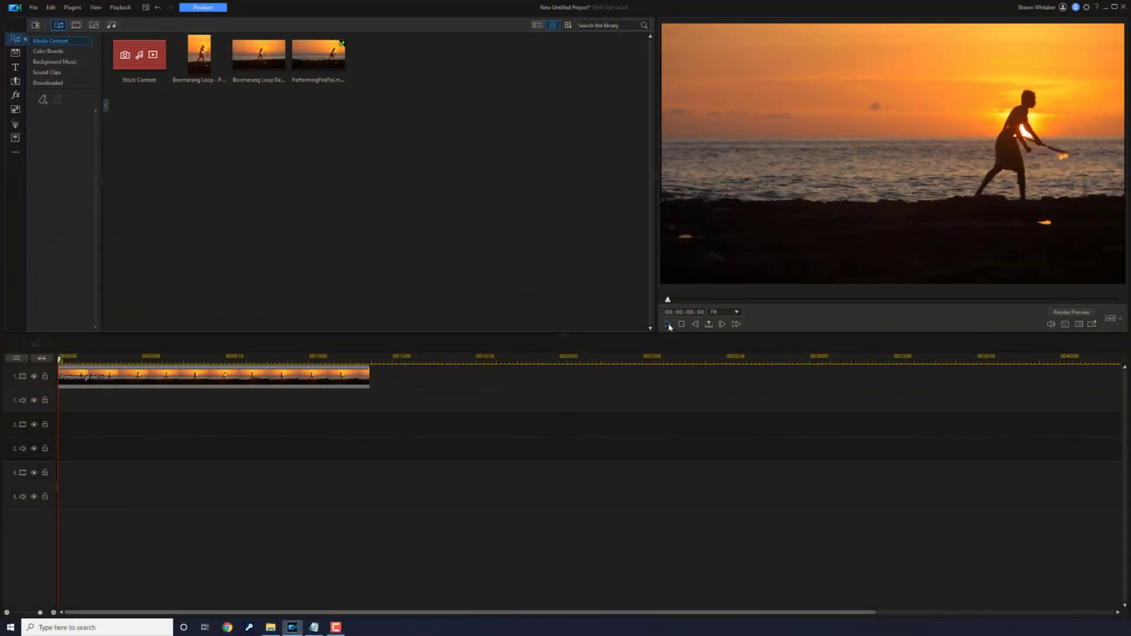
Step: Trim the PerformingFirePoi clip at both ends to about one second, starting around 00:00:04:22
click(668, 324)
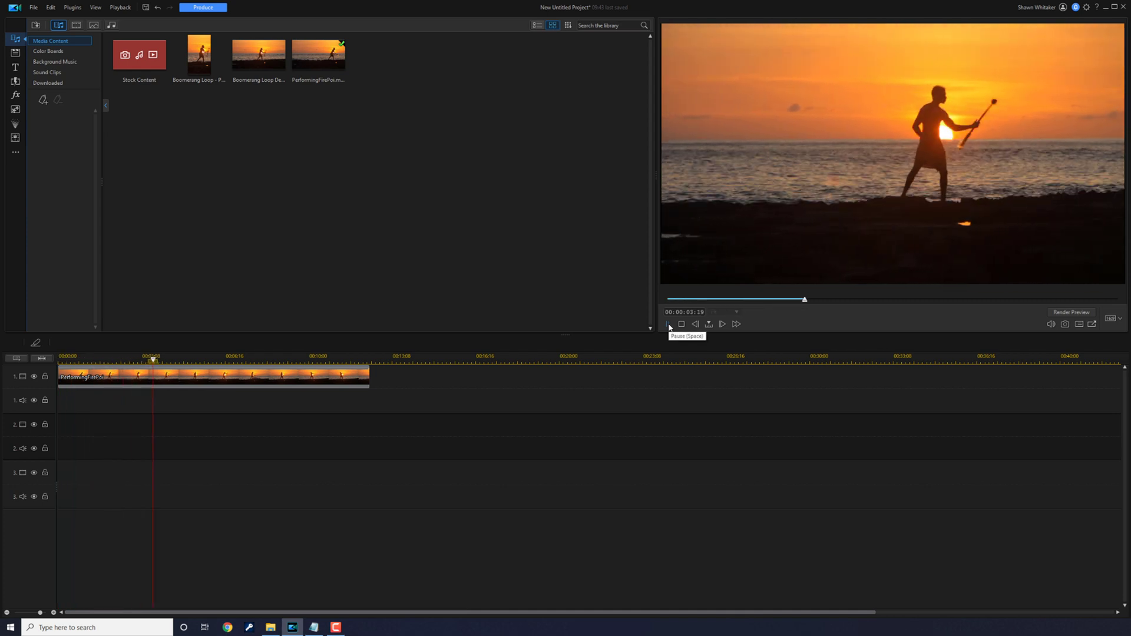
click(669, 325)
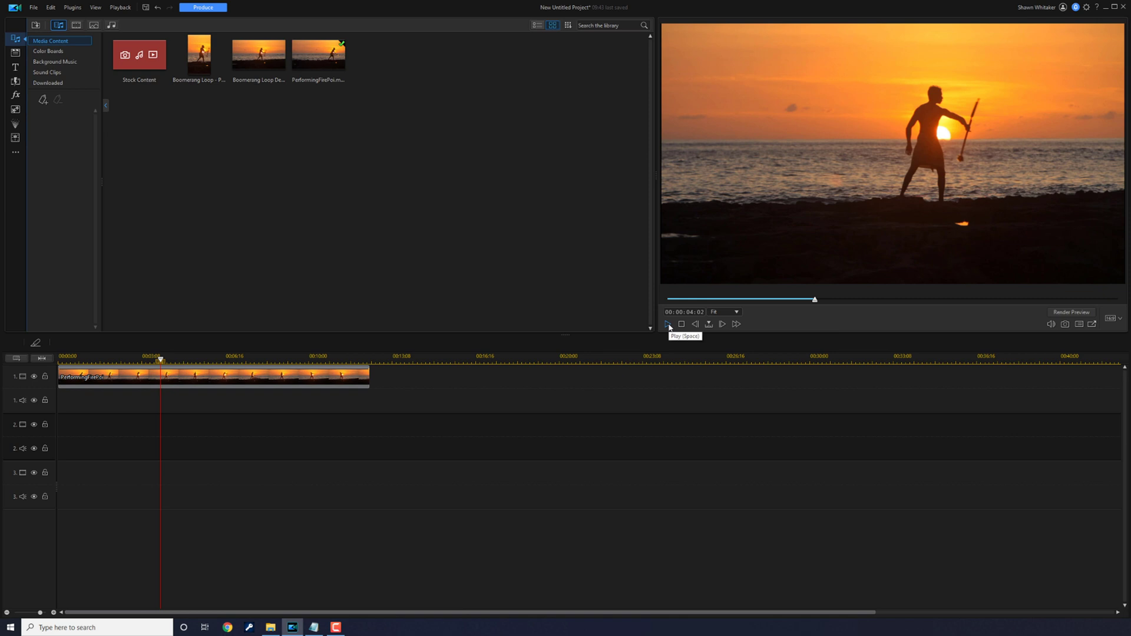
key(Home)
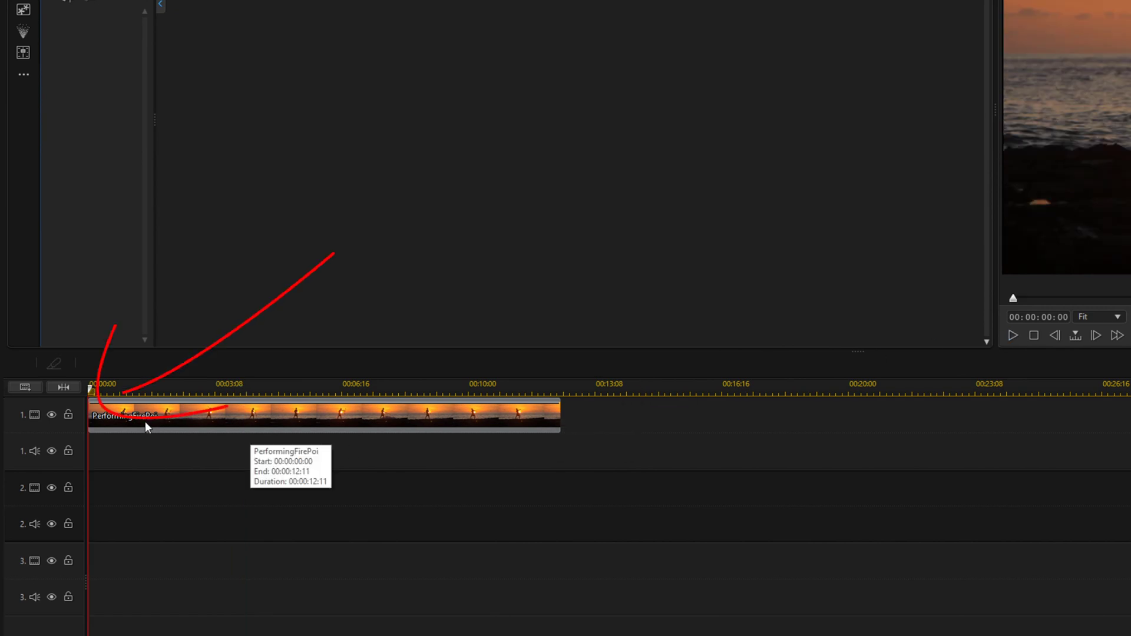
click(92, 416)
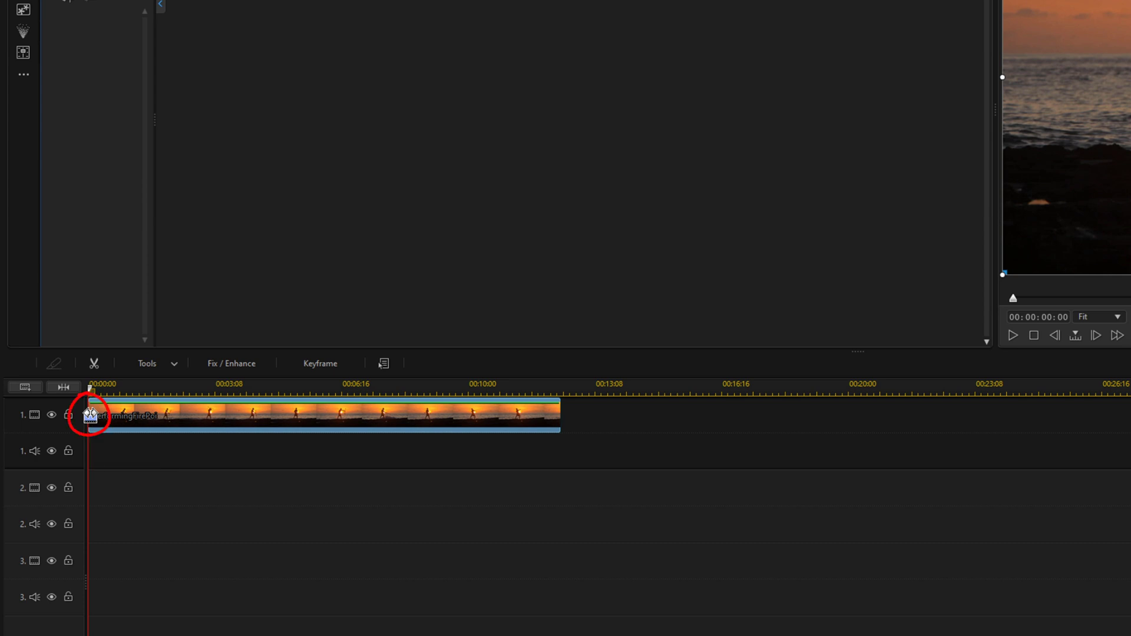
drag(90, 414, 304, 415)
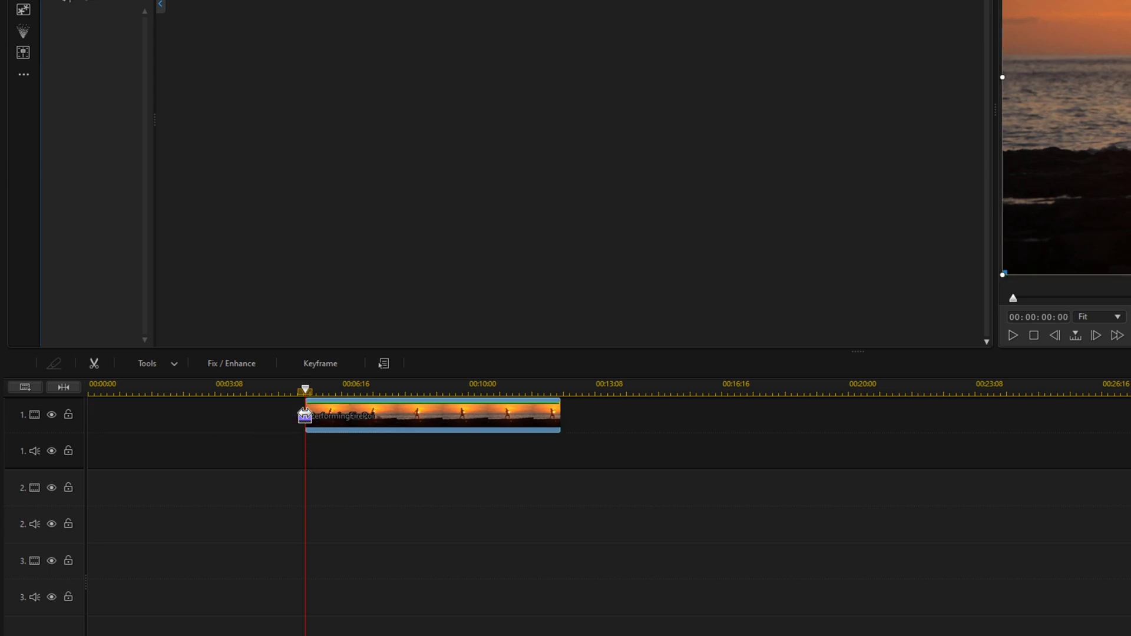
drag(558, 412, 343, 406)
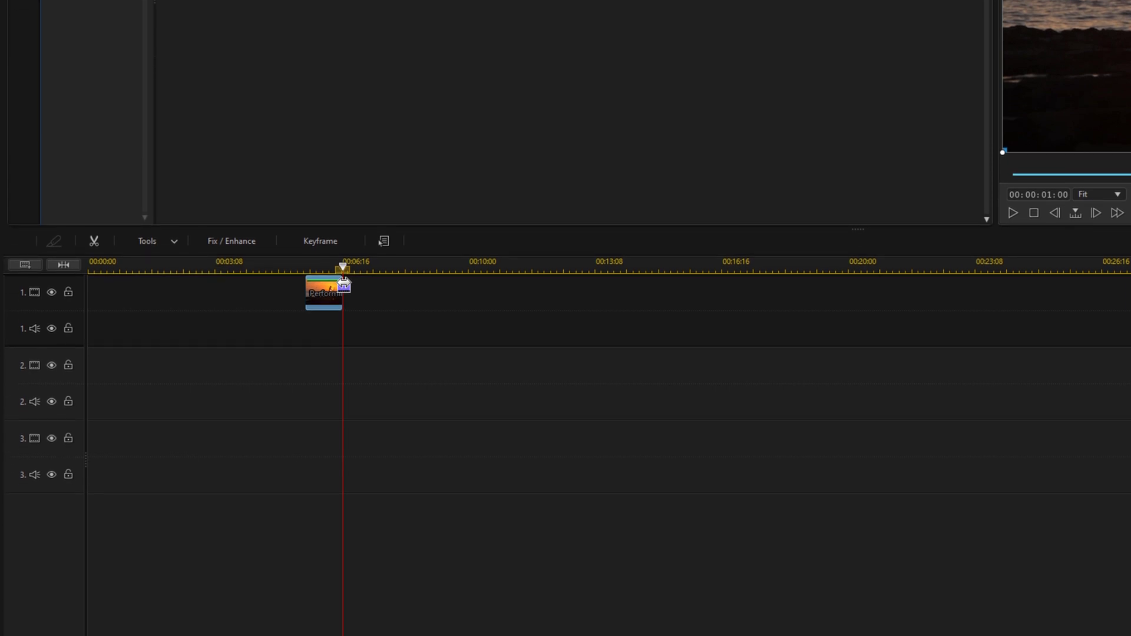
Step: Remove the empty gap on track 1 so the short clip starts at 00:00:00
right_click(220, 298)
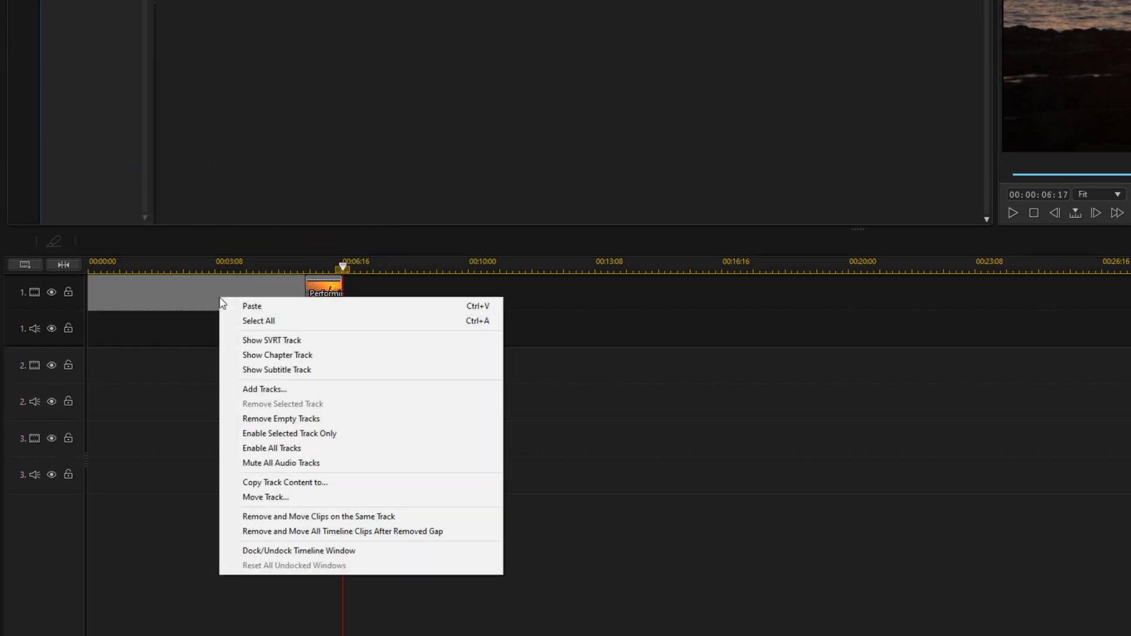
click(287, 532)
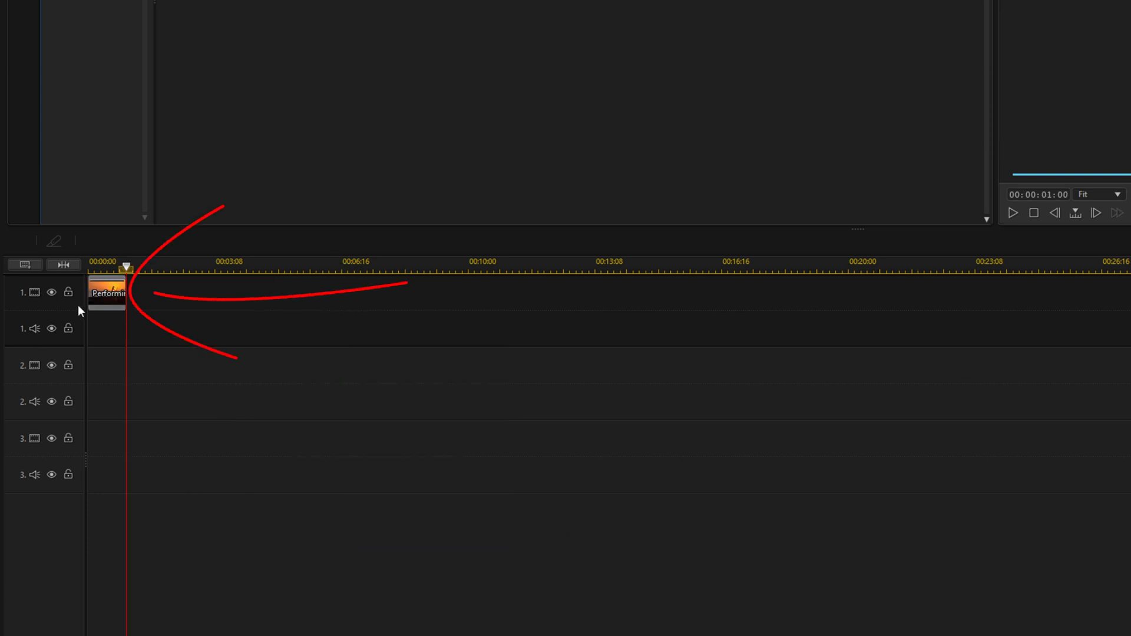
Step: Copy the short clip and paste-insert a second copy directly after it on track 1
right_click(101, 292)
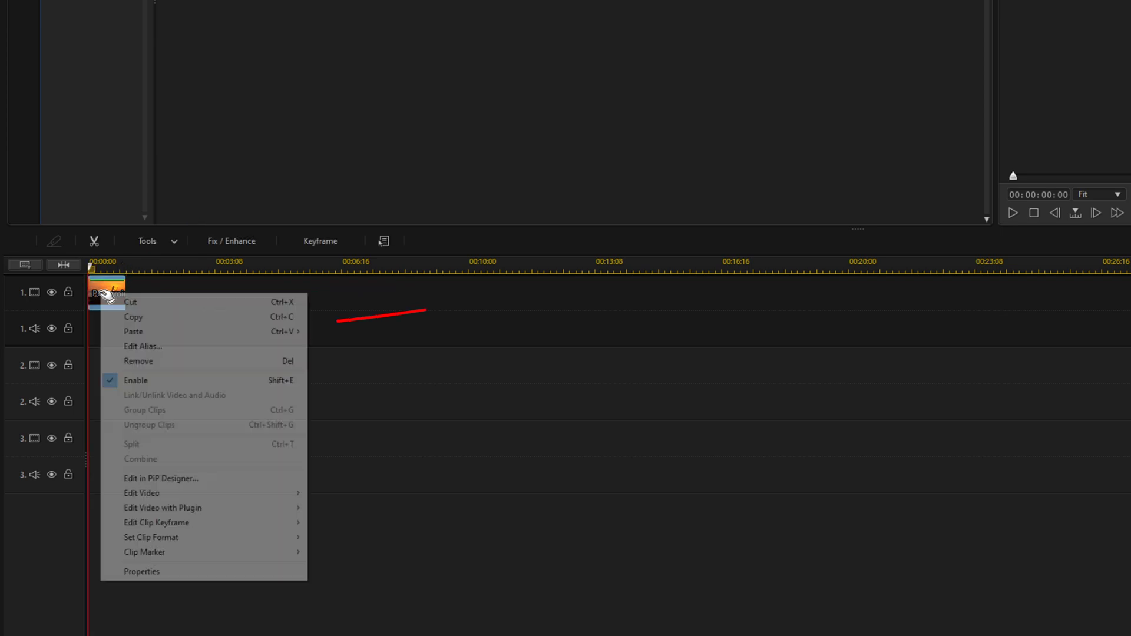
click(133, 318)
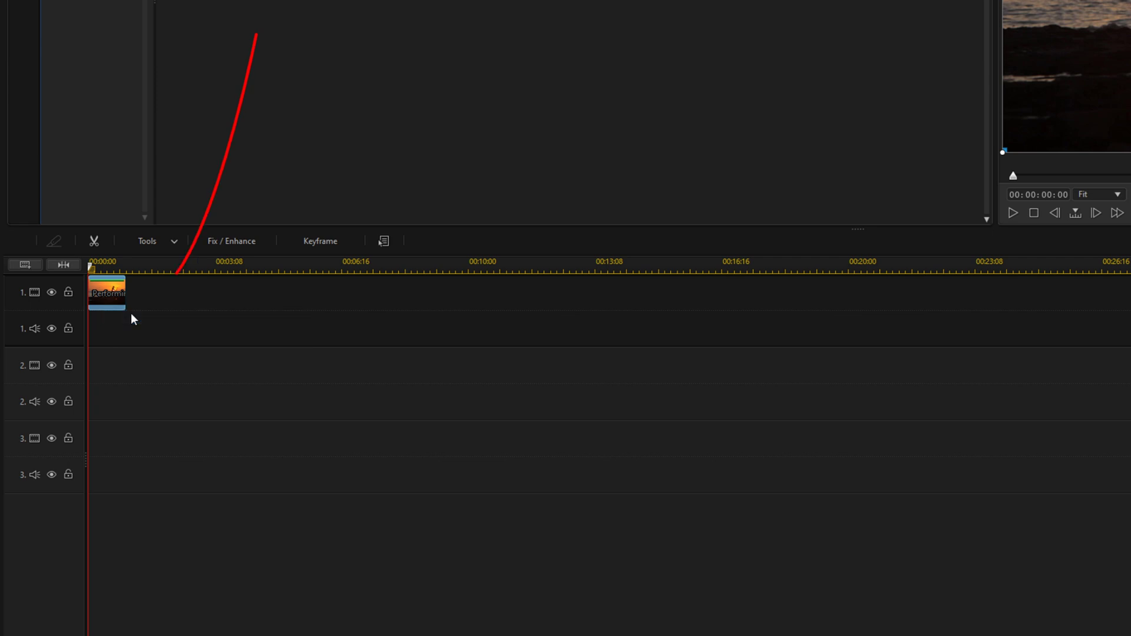
right_click(164, 304)
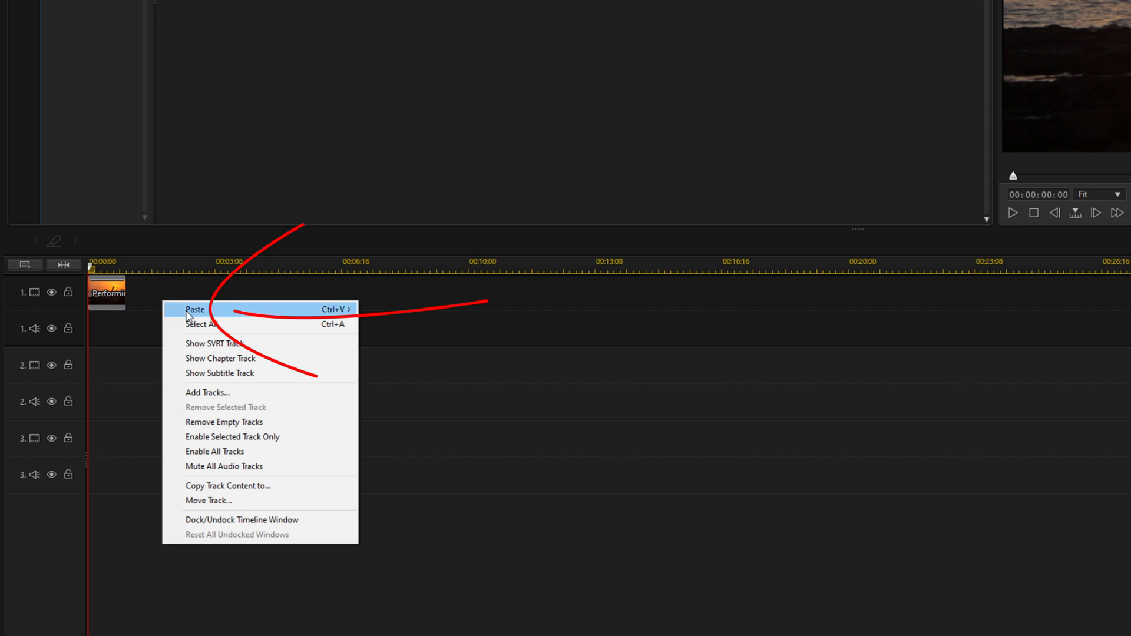
mouse_move(187, 315)
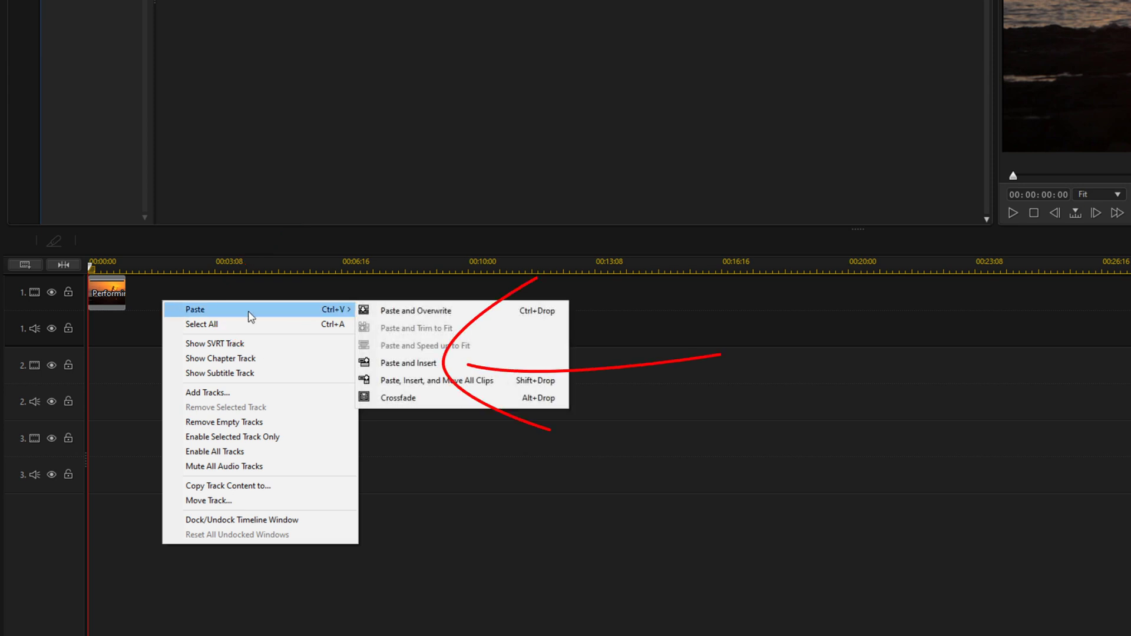
click(387, 365)
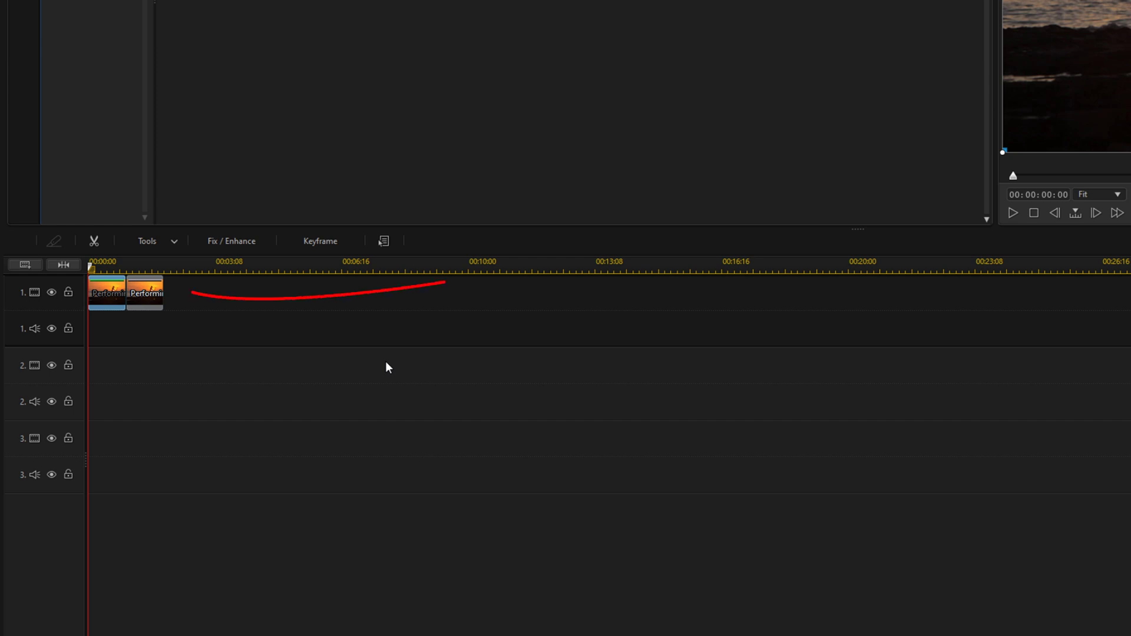
click(143, 293)
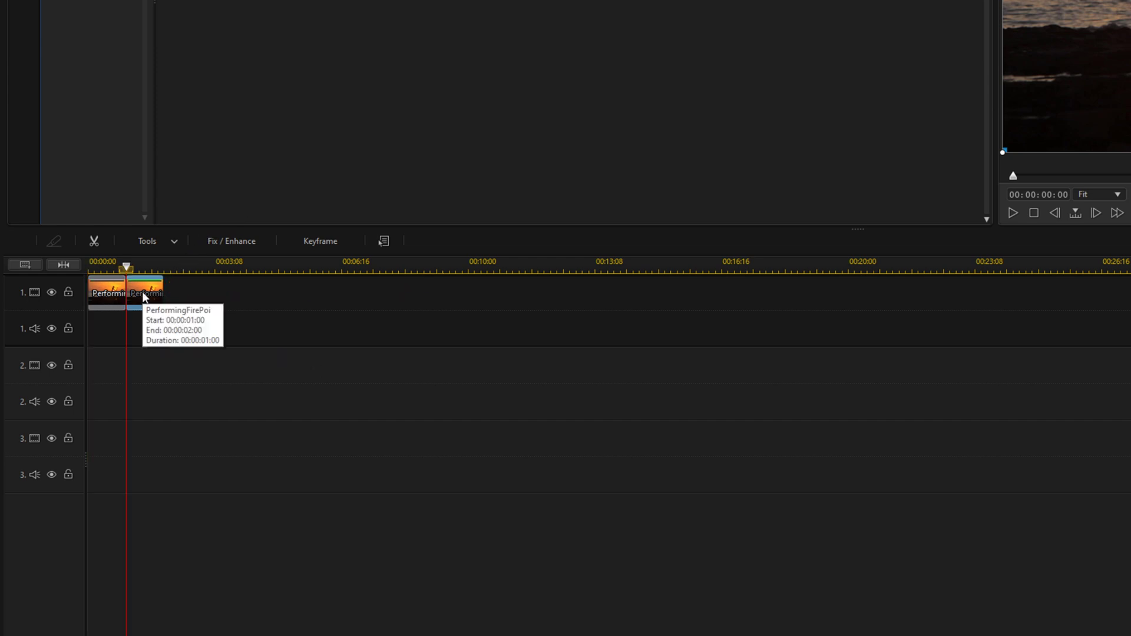
Step: Apply Video in Reverse to the second fire-poi clip
click(176, 247)
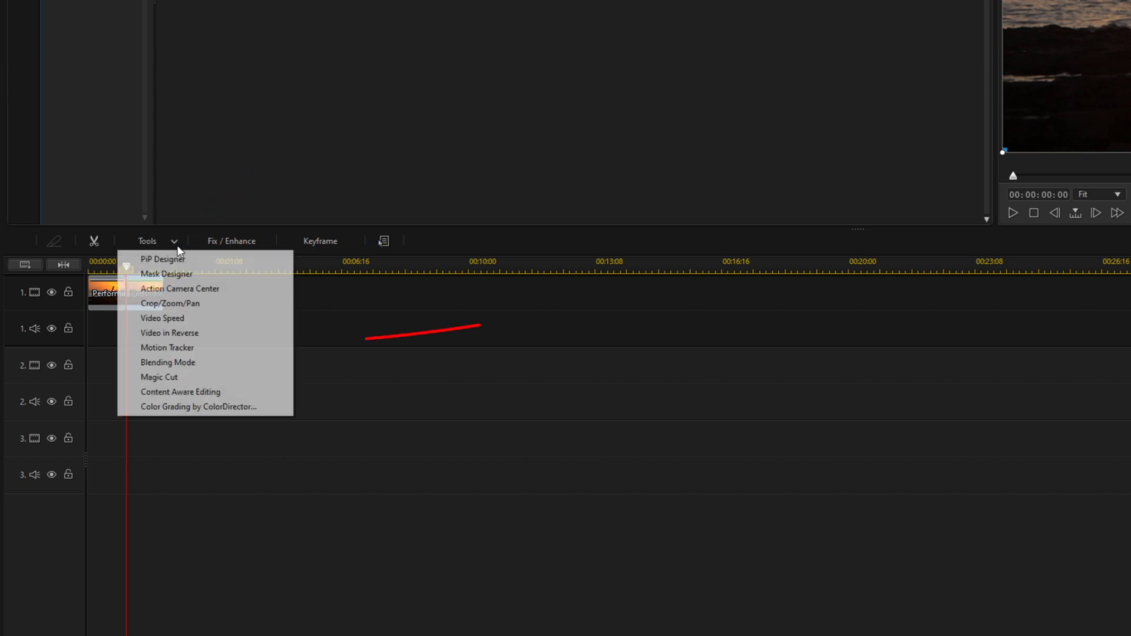
click(177, 333)
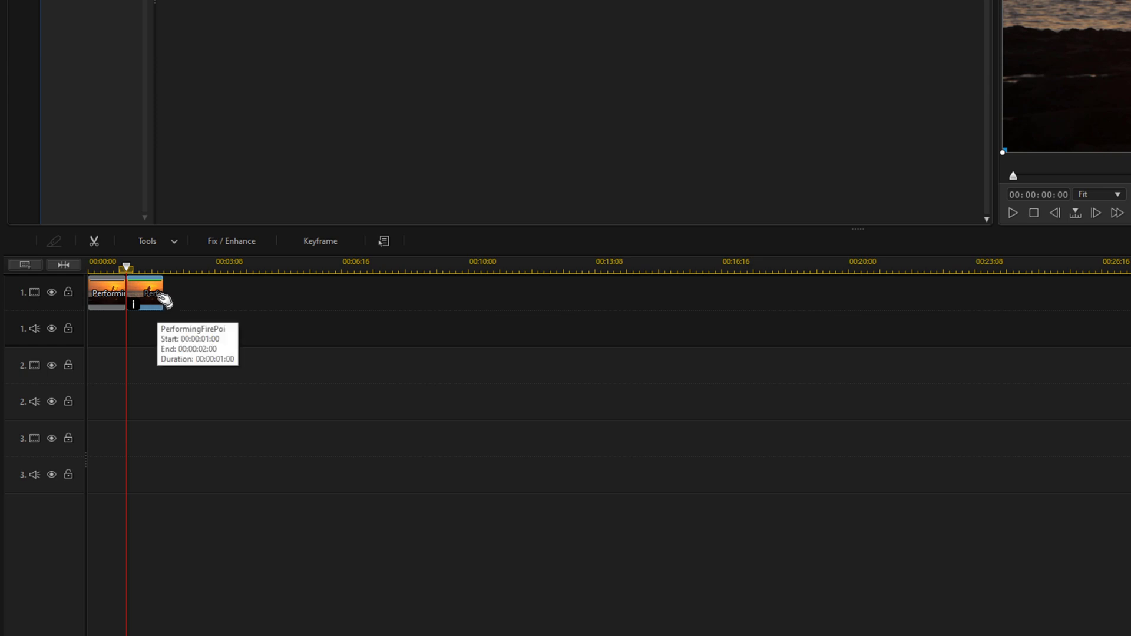
key(ctrl)
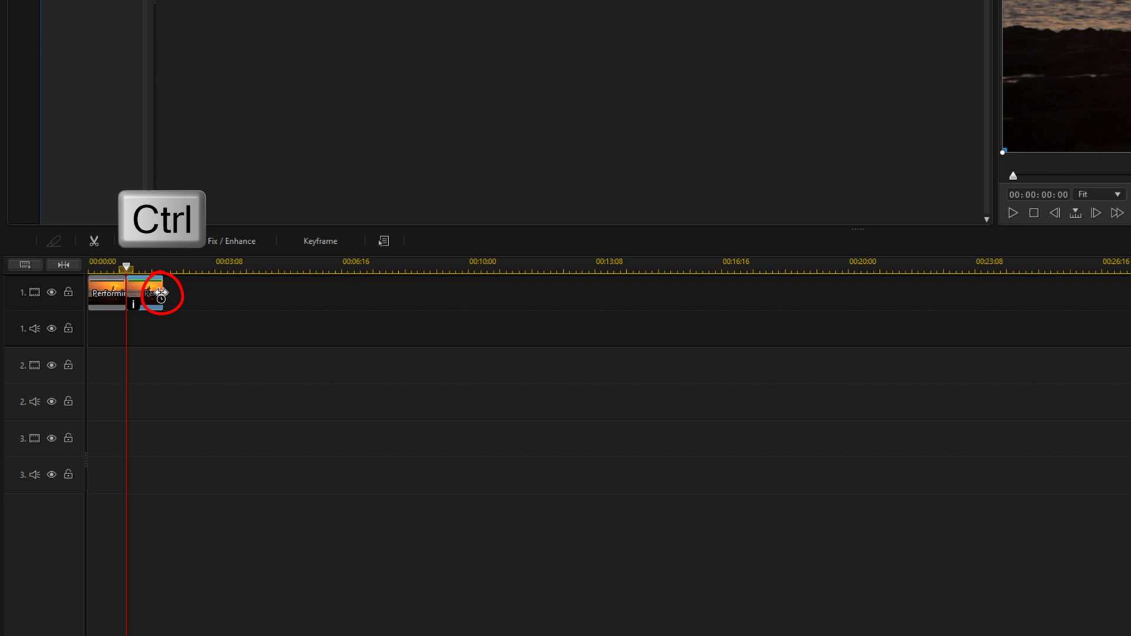
Step: Speed-stretch the reversed clip down to 00:00:00:12 so it ends at 00:00:01:12
drag(160, 293, 144, 289)
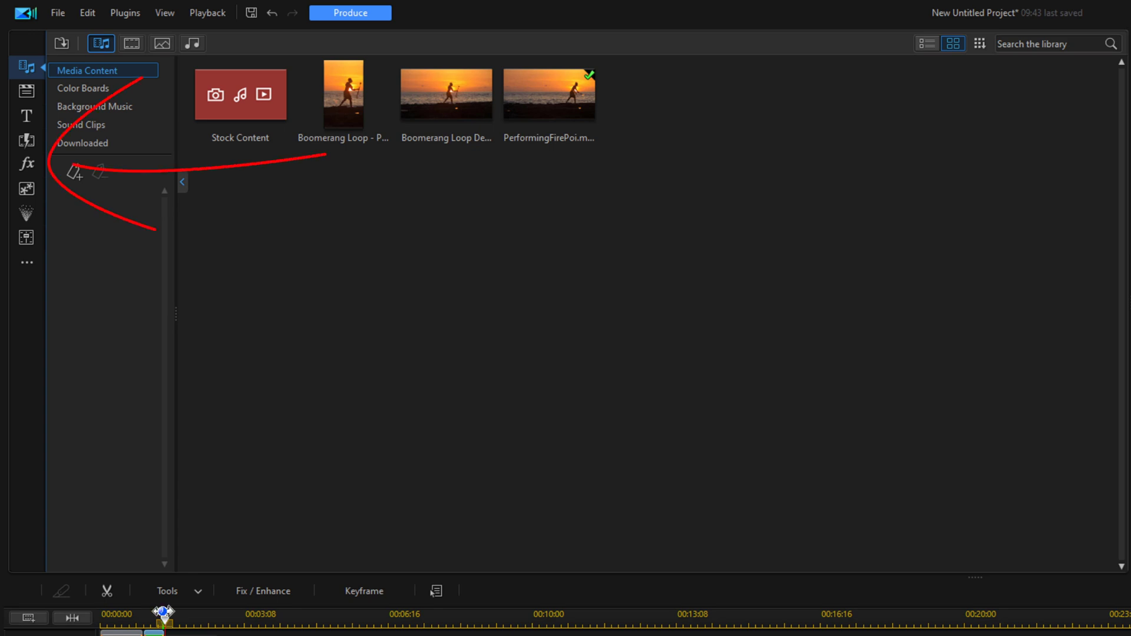
Step: Add the BorisFX BCC Misalignment effect to the reversed clip and open its settings
click(31, 165)
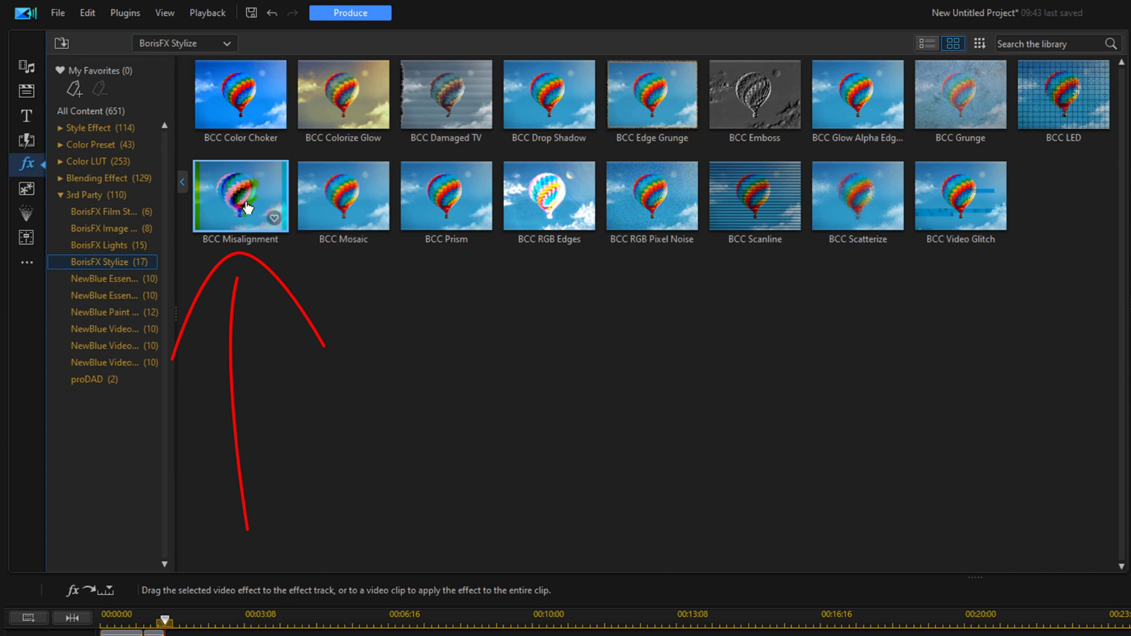
mouse_move(247, 207)
mouse_down()
mouse_move(241, 377)
mouse_move(211, 530)
mouse_move(151, 398)
mouse_move(154, 319)
mouse_up()
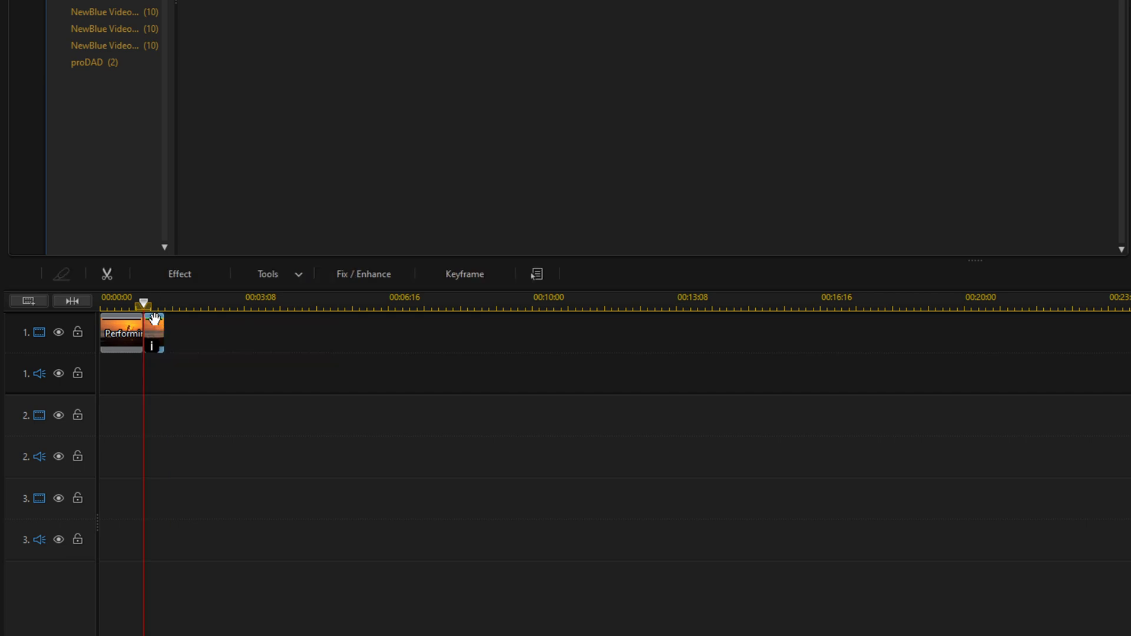
click(170, 274)
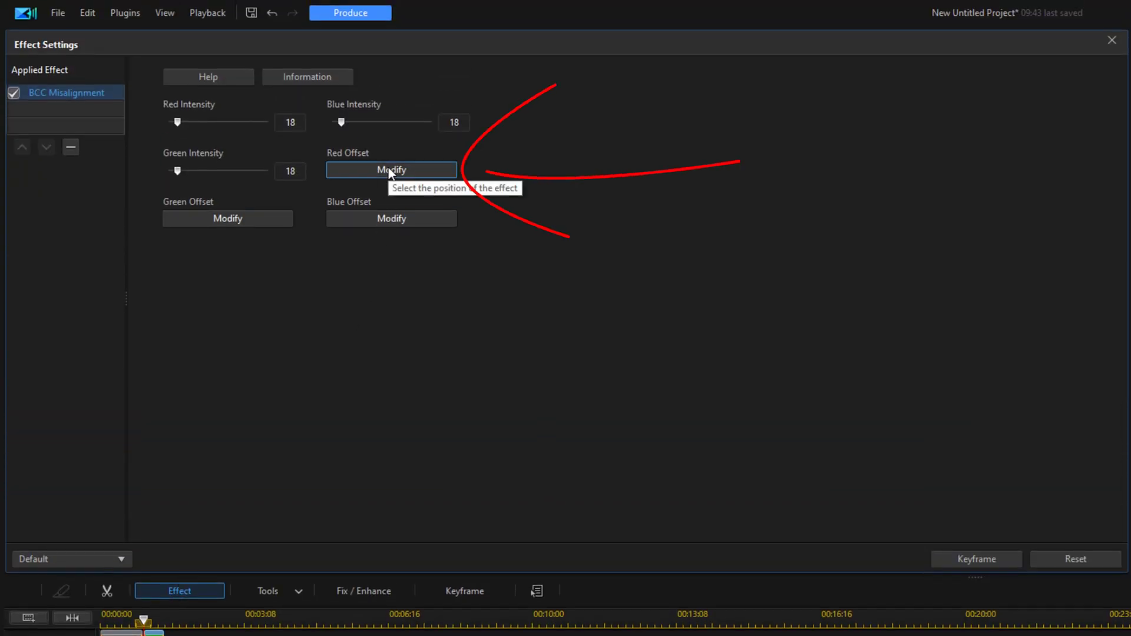
Step: Nudge the Misalignment Red Offset slightly right and confirm it
click(388, 170)
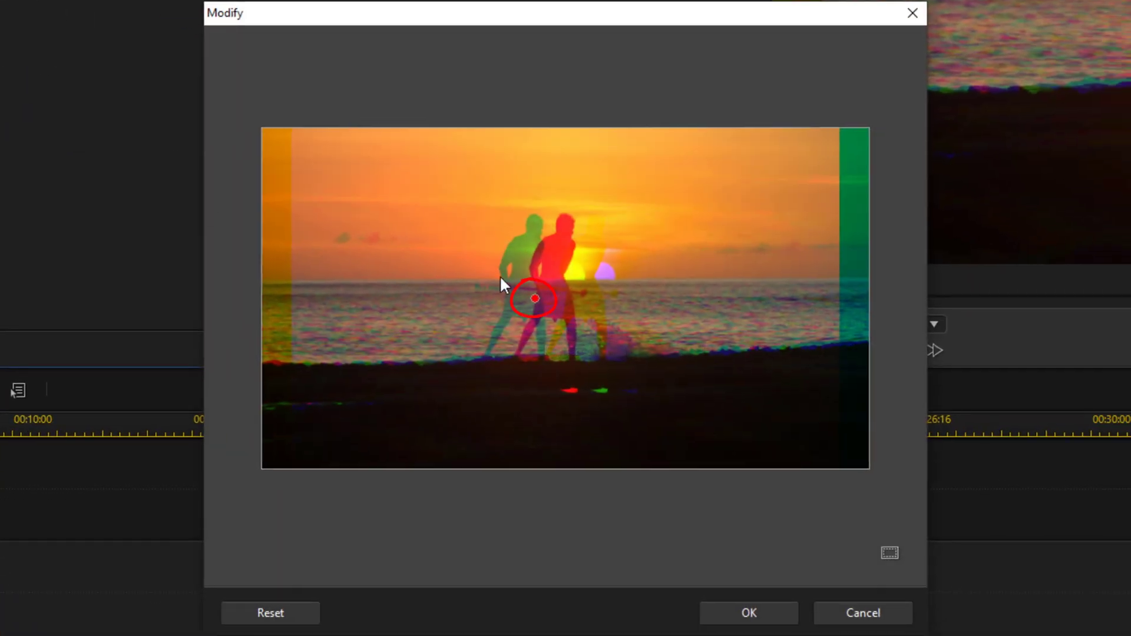
drag(534, 298, 556, 299)
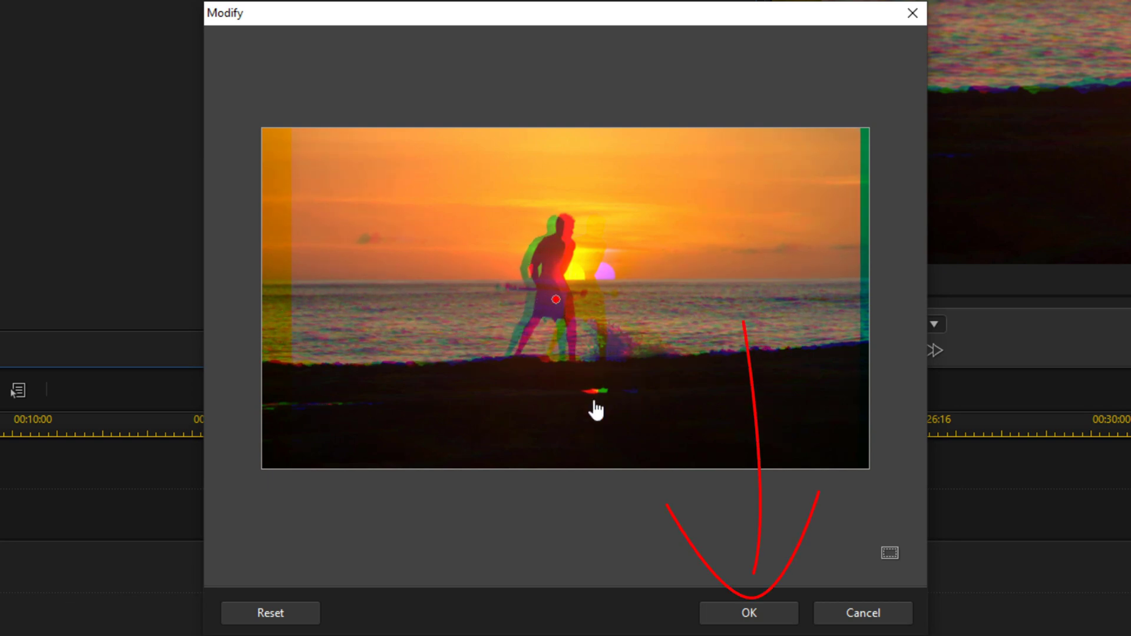
click(727, 616)
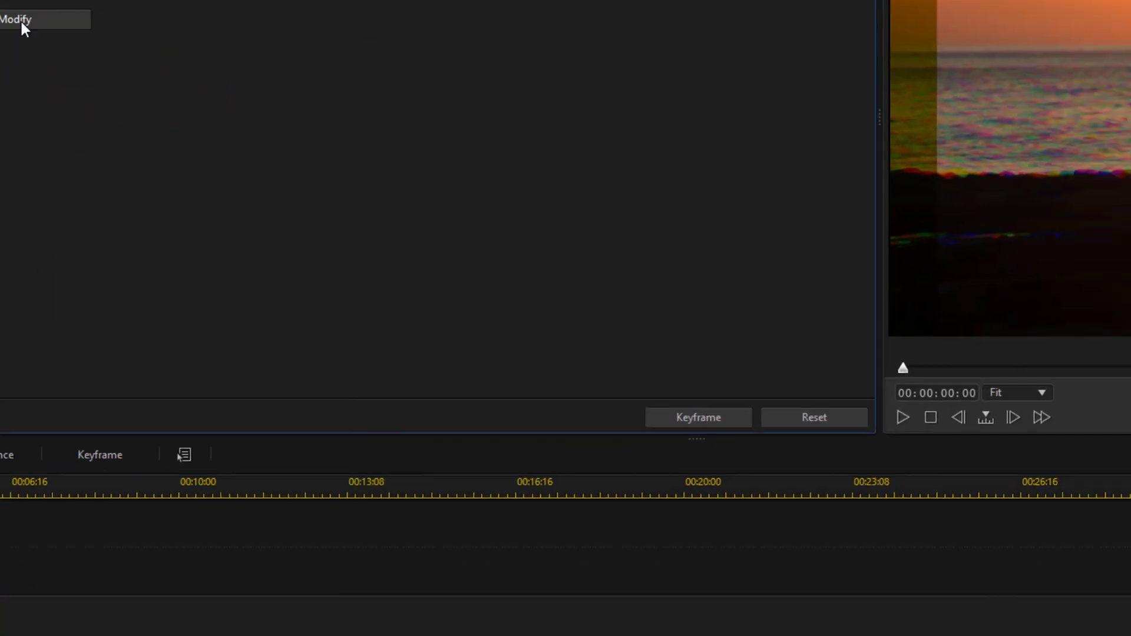
Step: Shift the Misalignment Blue Offset slightly left and confirm it
click(21, 23)
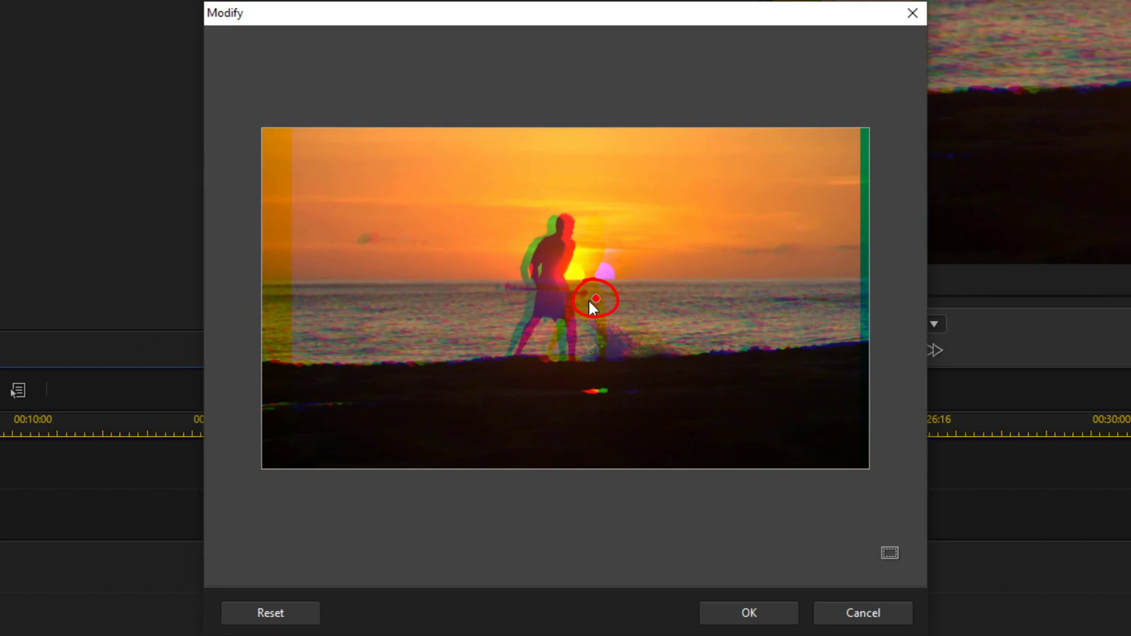
mouse_move(596, 298)
mouse_down()
mouse_move(573, 298)
mouse_move(579, 307)
mouse_up()
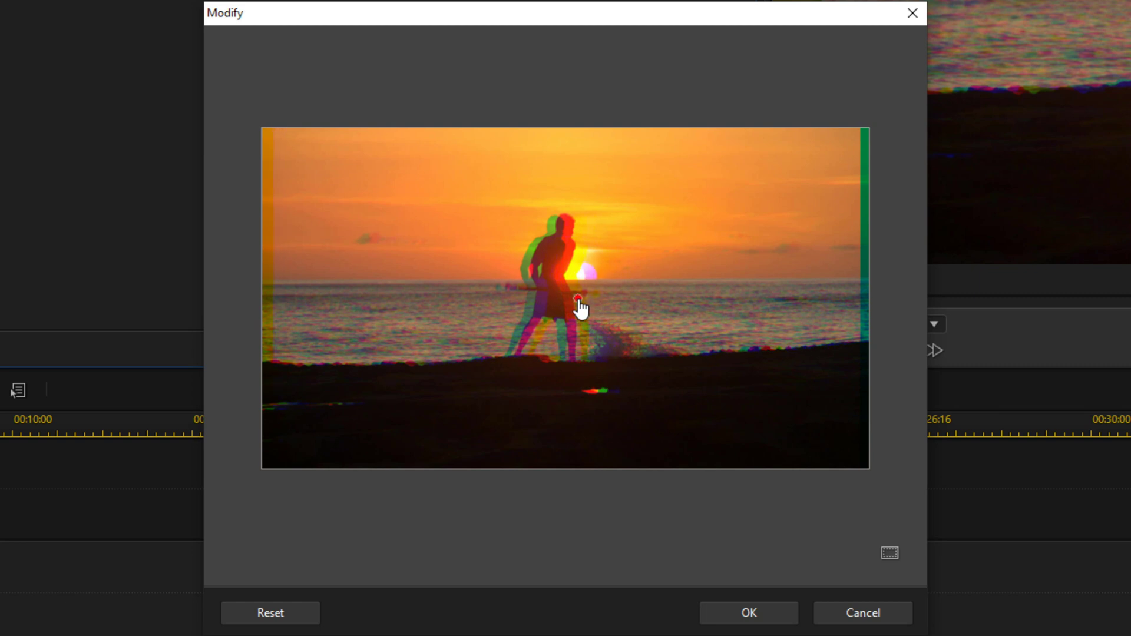
click(729, 612)
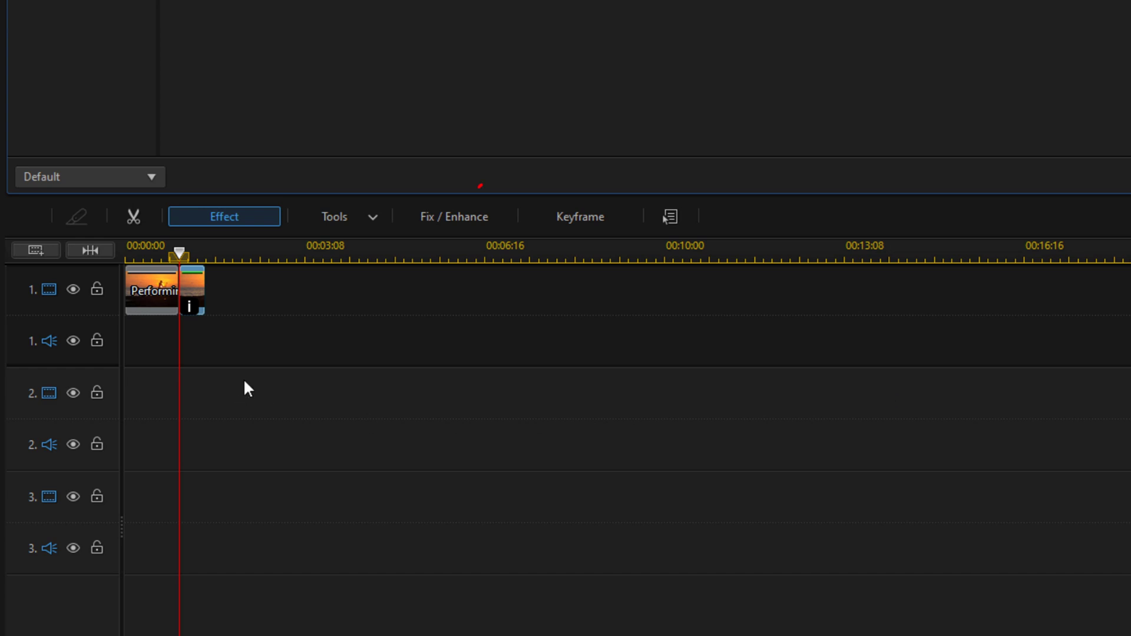
Step: Select both the forward and reversed clips on track 1 and copy them
click(250, 360)
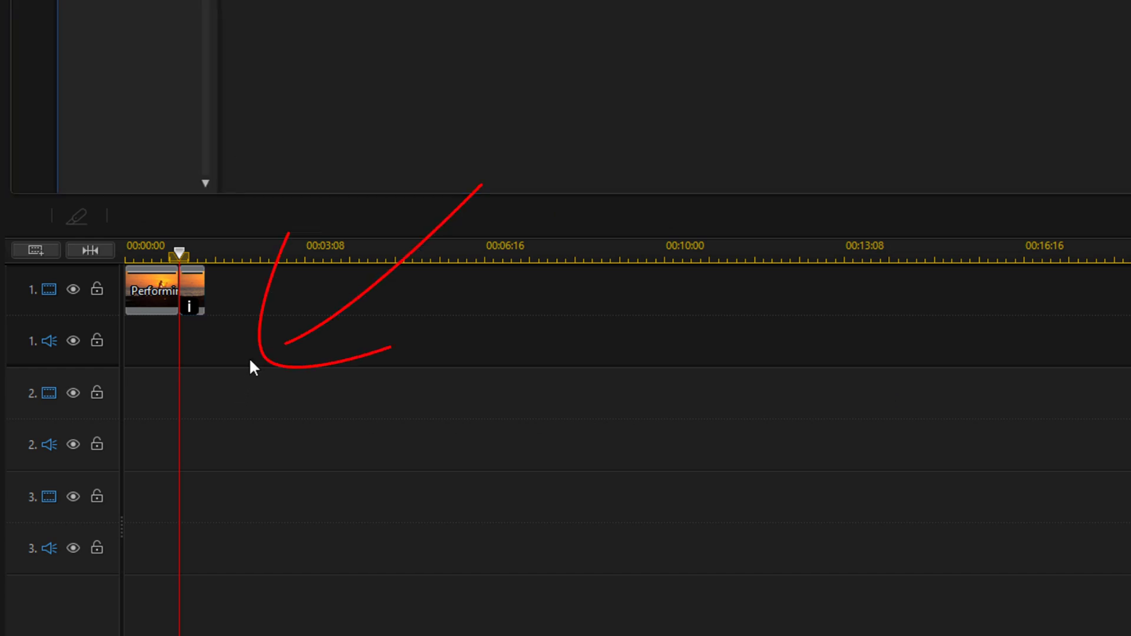
drag(213, 349, 143, 278)
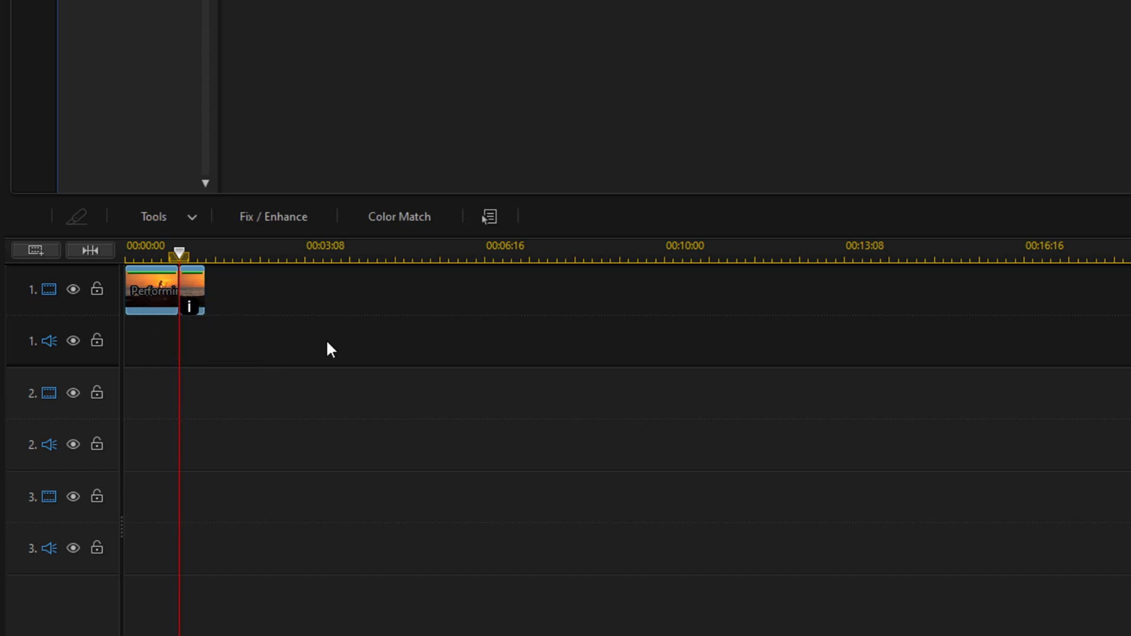
key(ctrl+c)
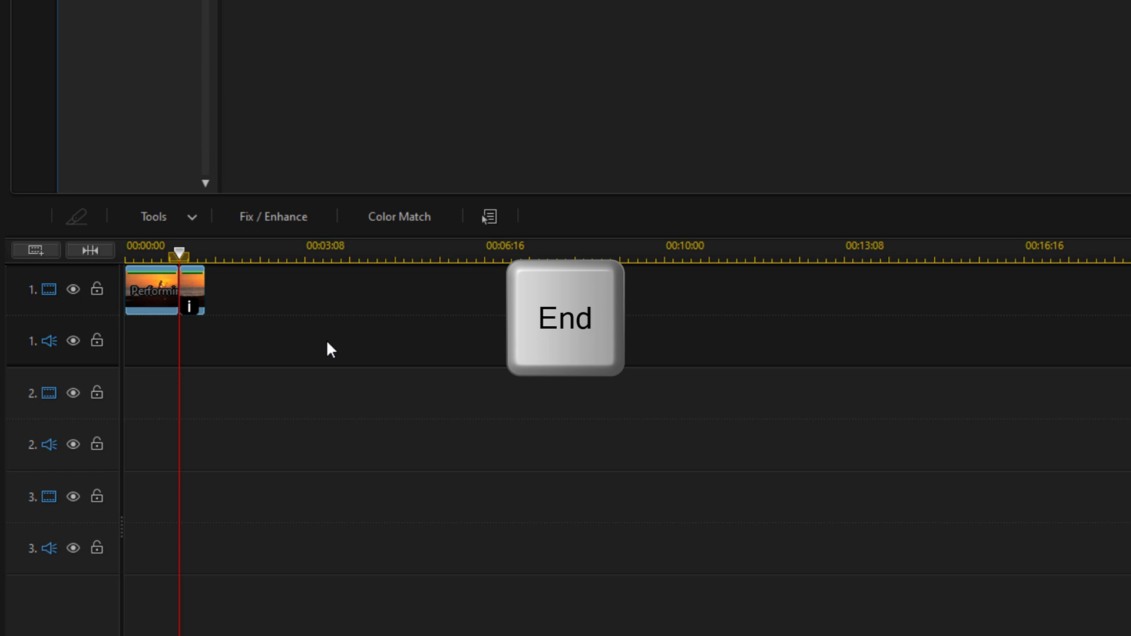
Step: Paste the clip pair three more times end to end after the existing clips
key(End)
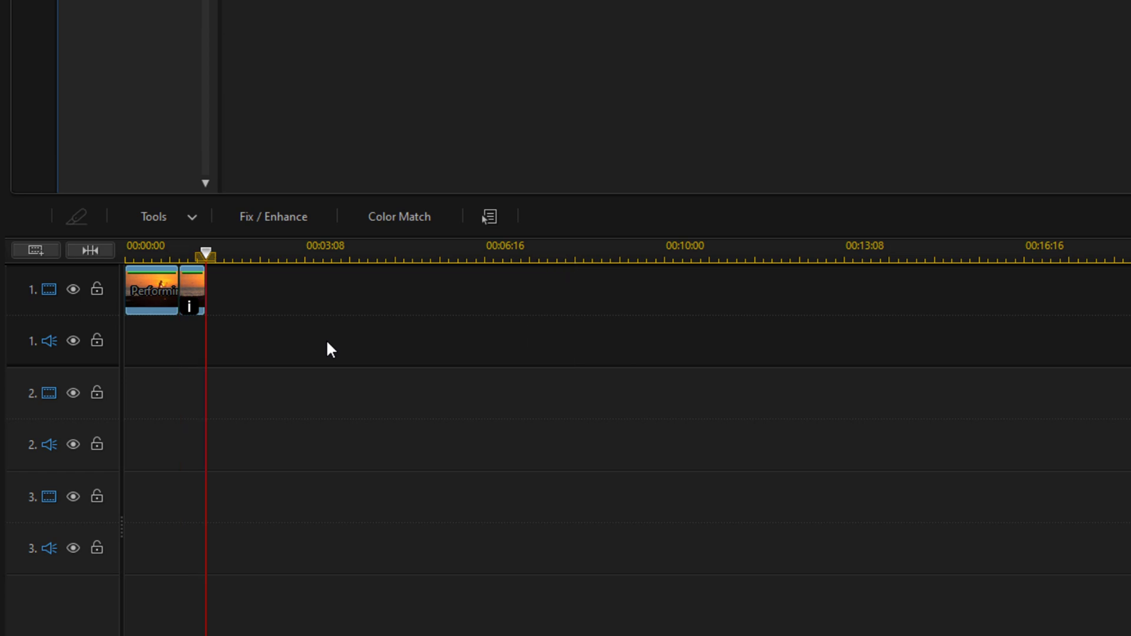
key(ctrl+v)
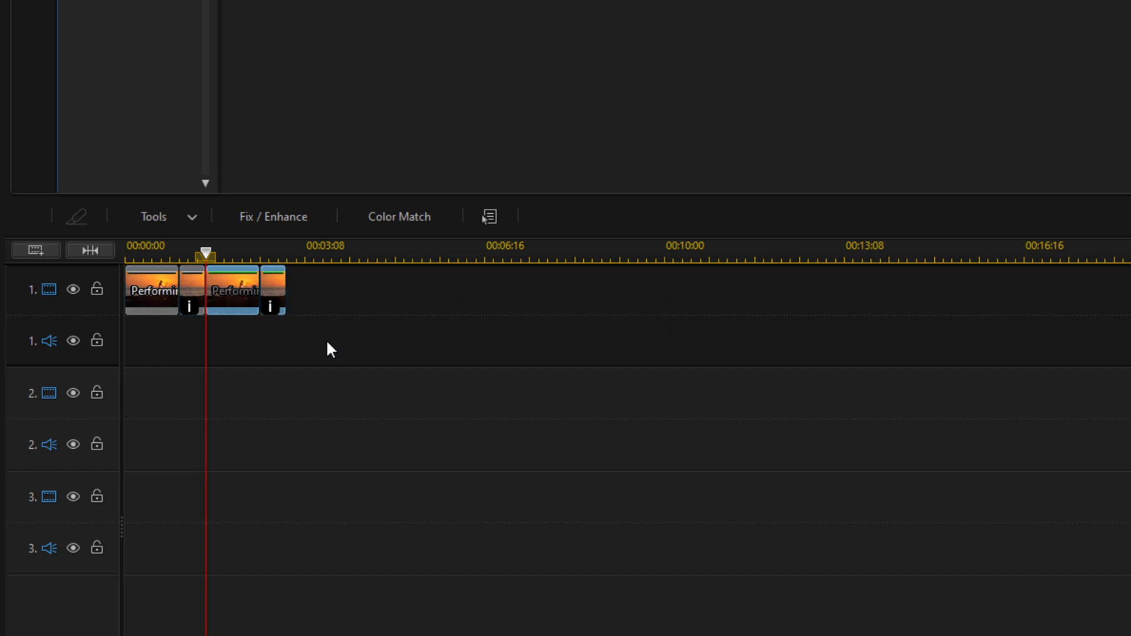
key(End)
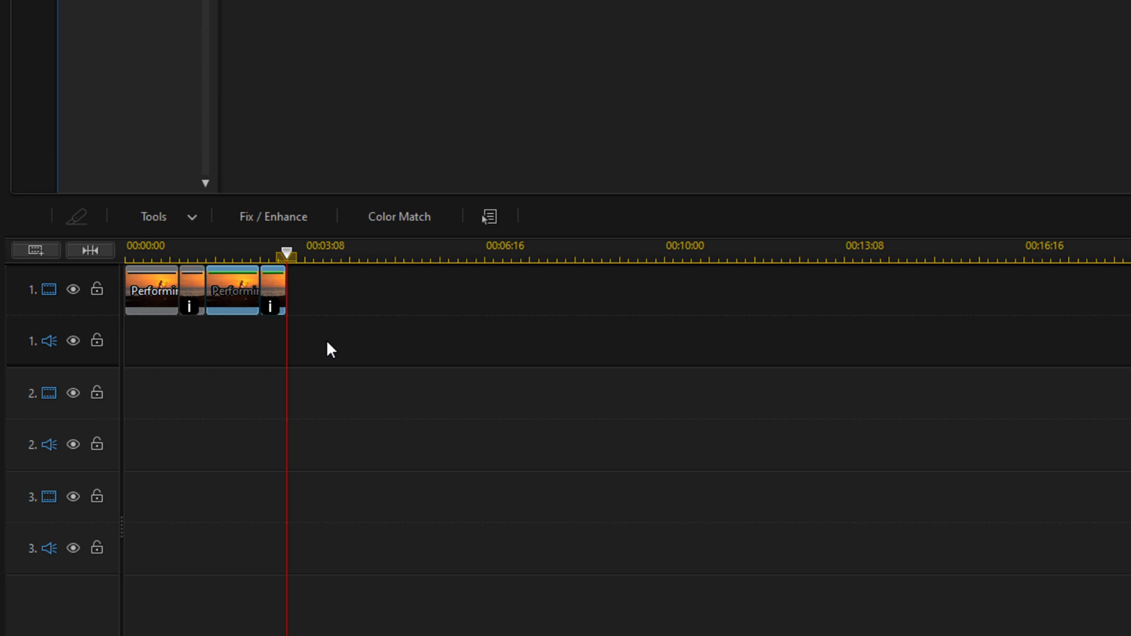
key(ctrl+v)
key(End)
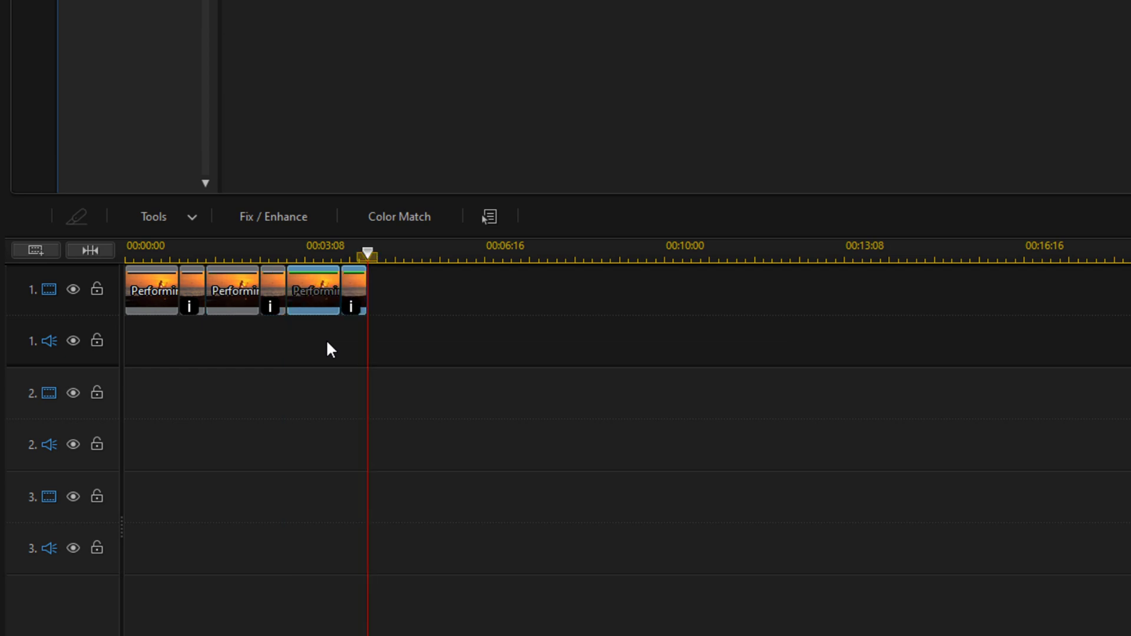
key(ctrl+v)
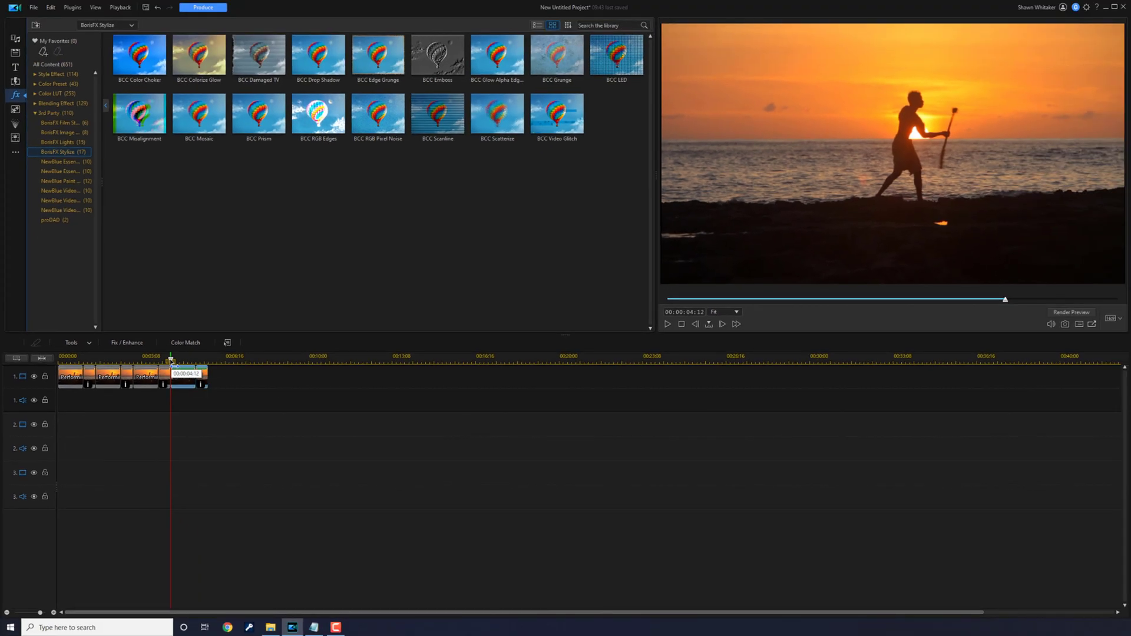
drag(170, 358, 59, 358)
Step: Play the chained boomerang sequence in the preview from 00:00:00:00
click(69, 375)
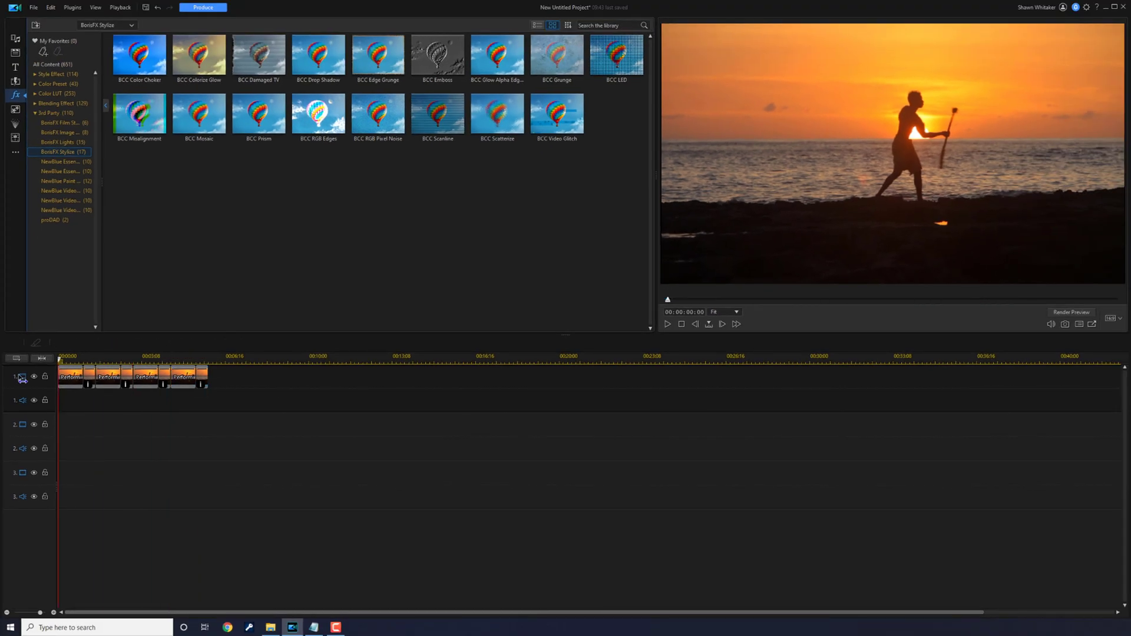
click(667, 324)
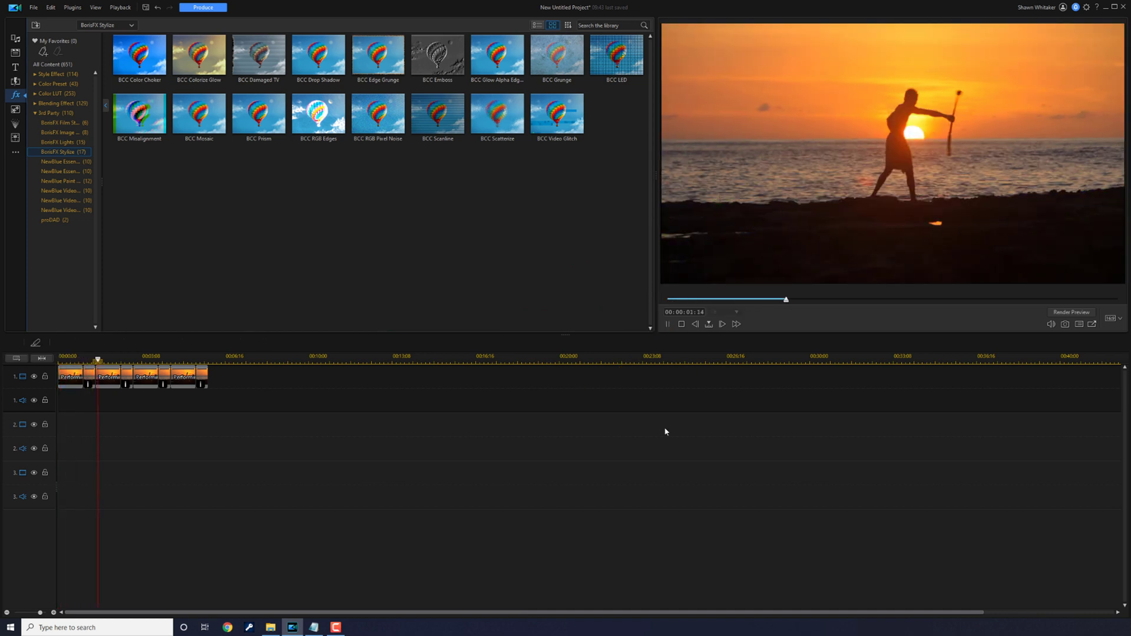